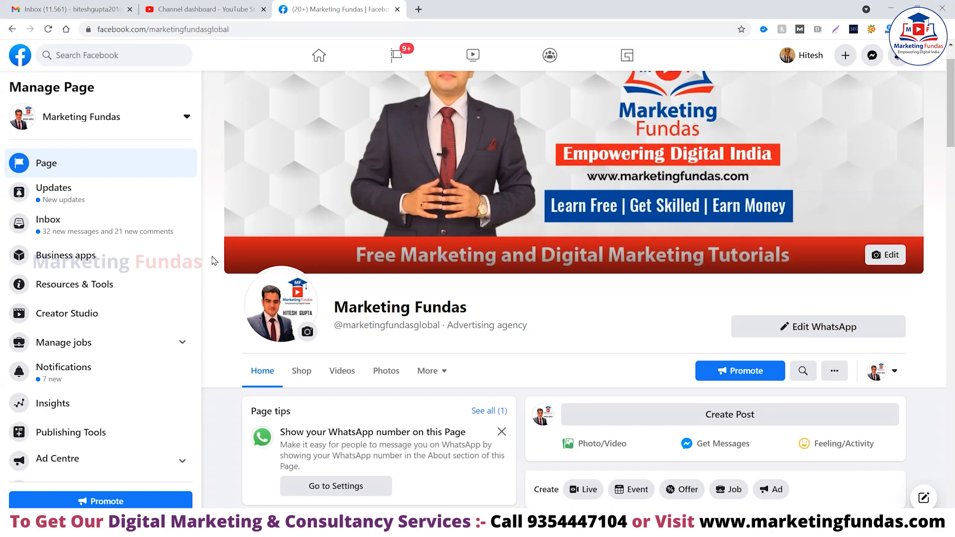
Step: Open the Marketing Fundas Page's settings and look over the list of General options
{"action": "scroll", "coordinate": [215, 261], "scroll_direction": "down", "scroll_amount": 1}
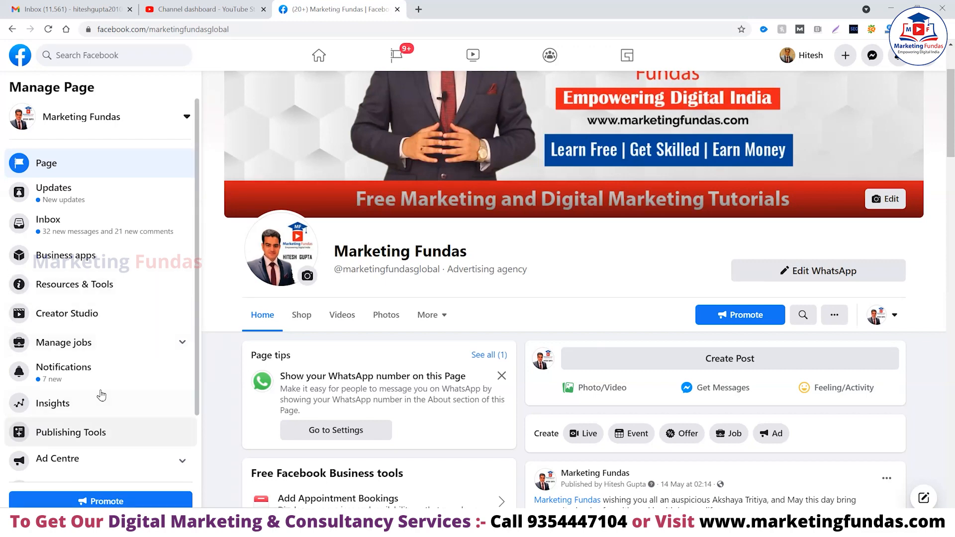
{"action": "scroll", "coordinate": [102, 396], "scroll_direction": "down", "scroll_amount": 2}
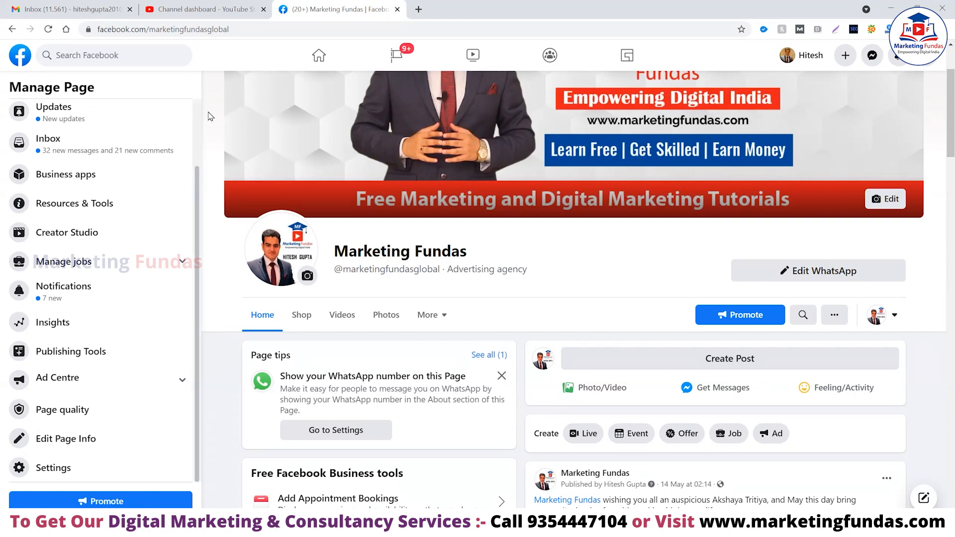
{"action": "left_click", "coordinate": [54, 469]}
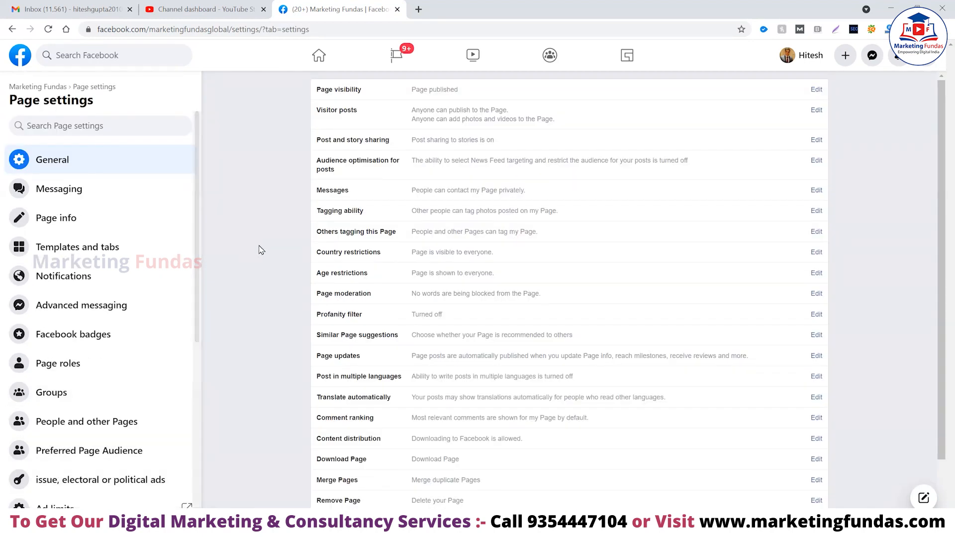
{"action": "scroll", "coordinate": [448, 122], "scroll_direction": "down", "scroll_amount": 2}
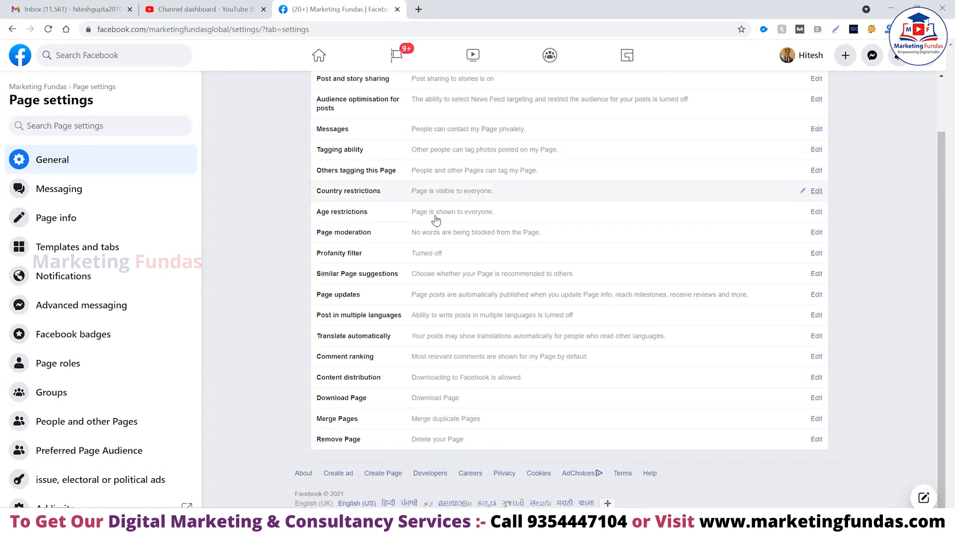
{"action": "scroll", "coordinate": [251, 230], "scroll_direction": "up", "scroll_amount": 2}
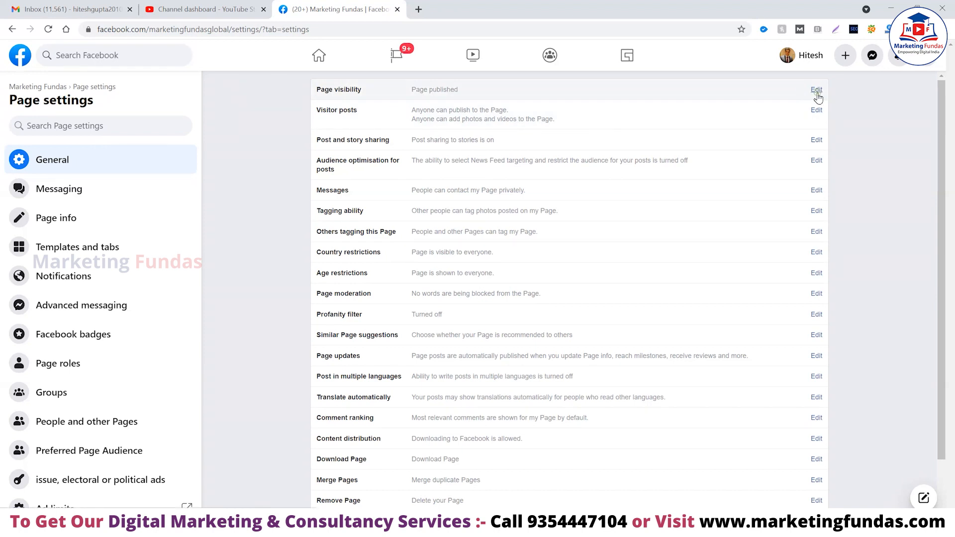
Step: Review the available choices for page visibility, visitor posts, and post and story sharing
{"action": "left_click", "coordinate": [732, 101]}
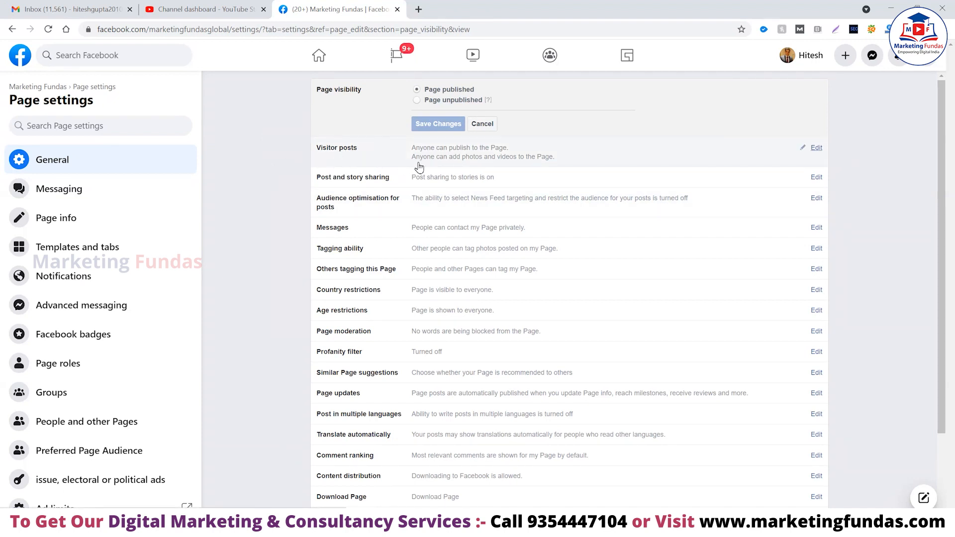
{"action": "left_click", "coordinate": [816, 148]}
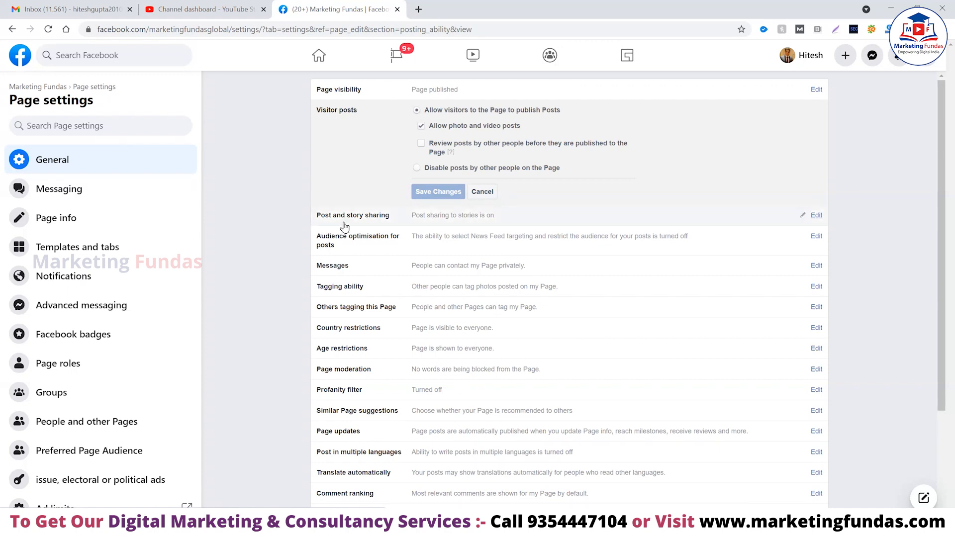
{"action": "left_click", "coordinate": [814, 216]}
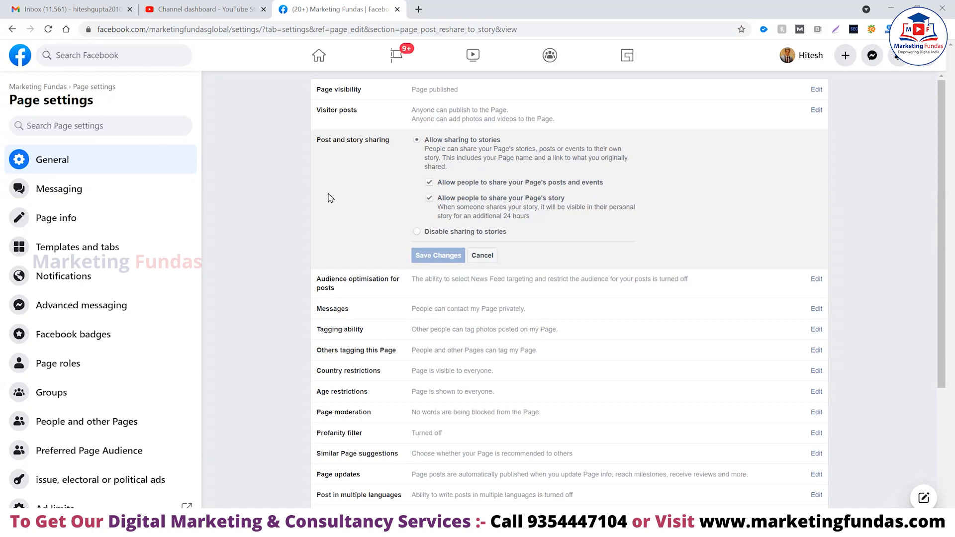
Step: Examine the audience optimisation option for posts and its help note
{"action": "scroll", "coordinate": [298, 206], "scroll_direction": "down", "scroll_amount": 3}
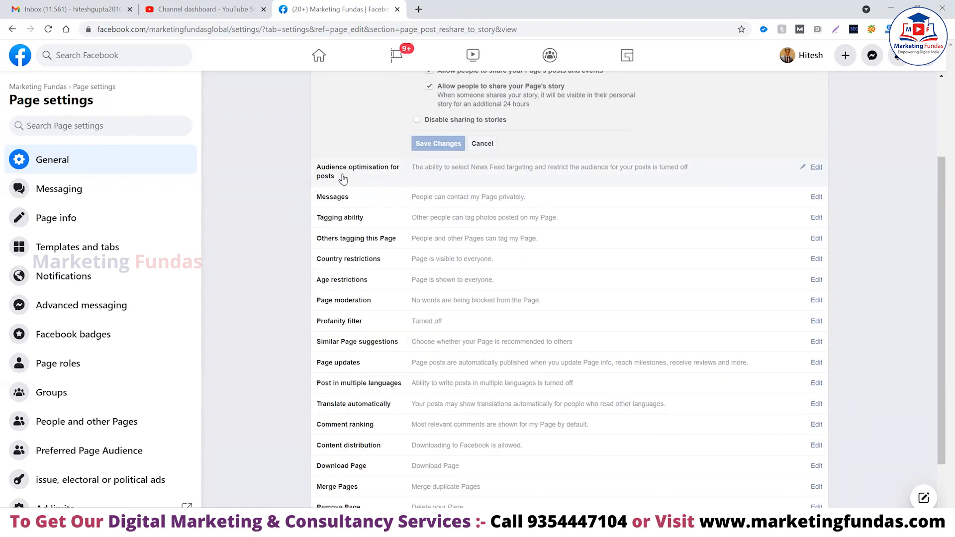
{"action": "left_click", "coordinate": [816, 168]}
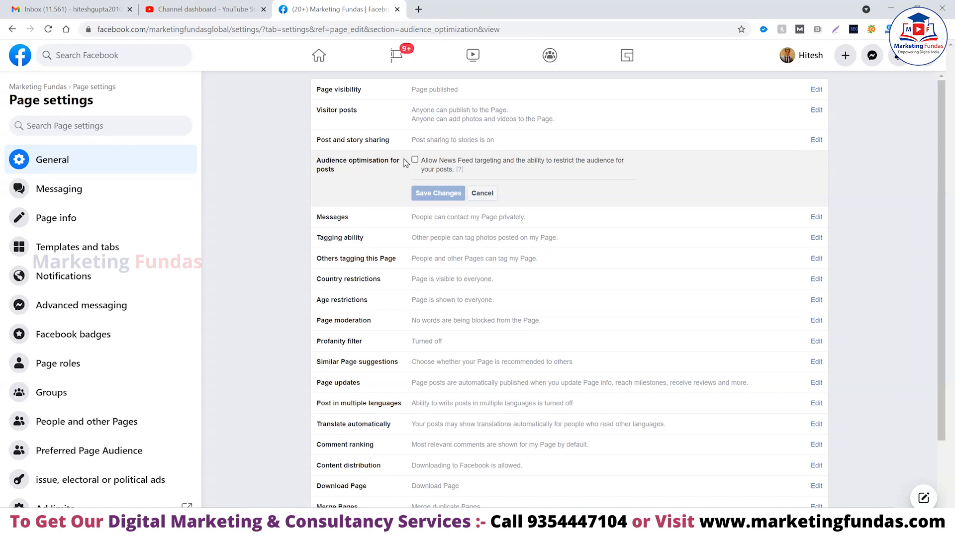
{"action": "mouse_move", "coordinate": [461, 171]}
Step: Review the Page's private messaging option and the settings for tagging on and of the Page
{"action": "scroll", "coordinate": [272, 206], "scroll_direction": "down", "scroll_amount": 1}
{"action": "scroll", "coordinate": [272, 206], "scroll_direction": "down", "scroll_amount": 2}
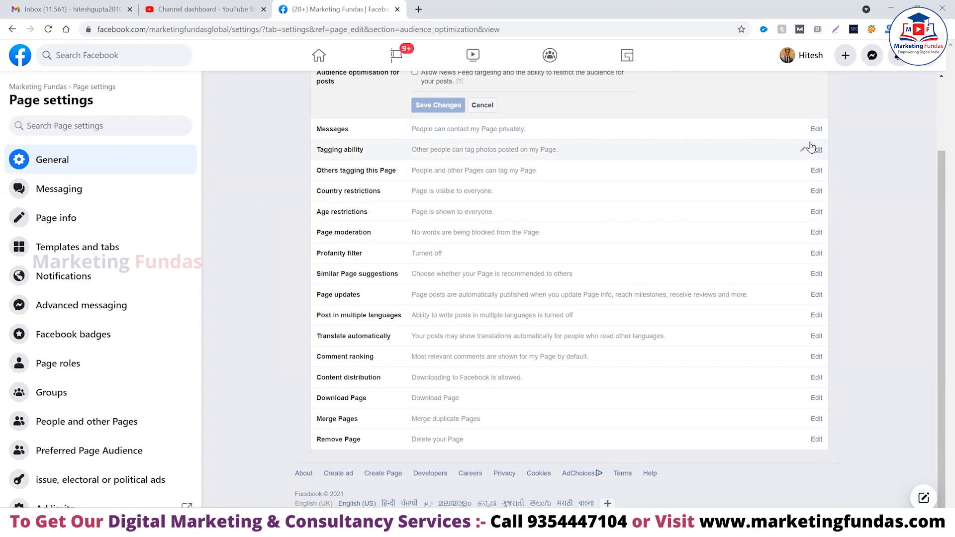
{"action": "left_click", "coordinate": [816, 128]}
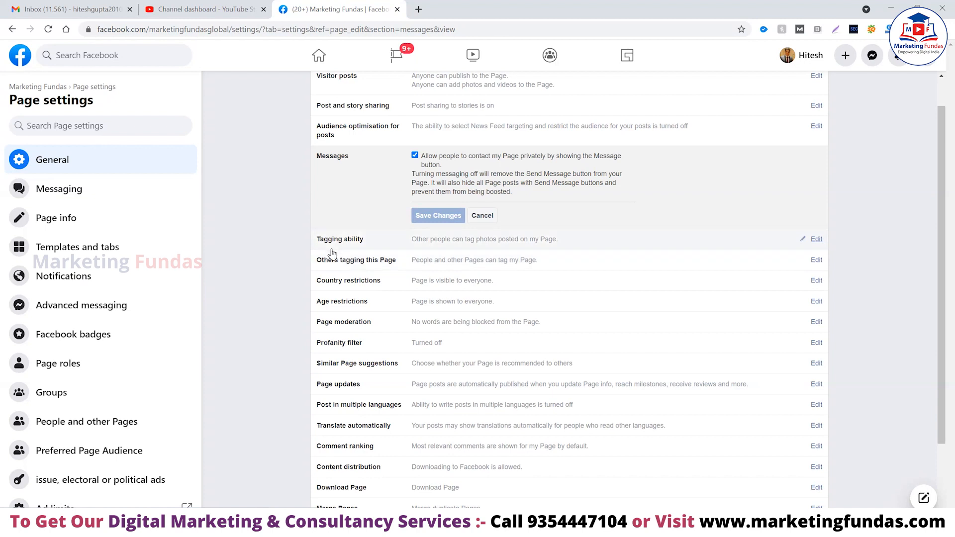
{"action": "left_click", "coordinate": [817, 240]}
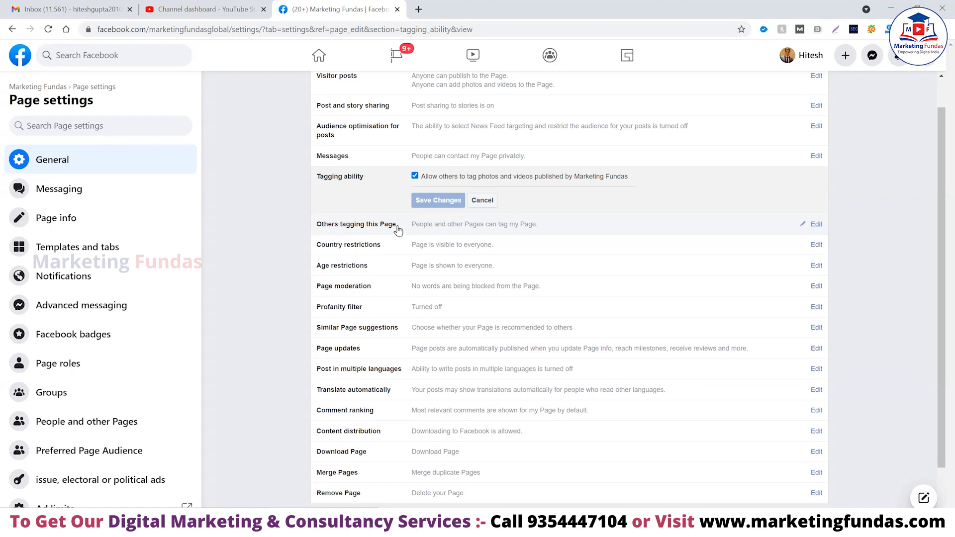
{"action": "left_click", "coordinate": [812, 225]}
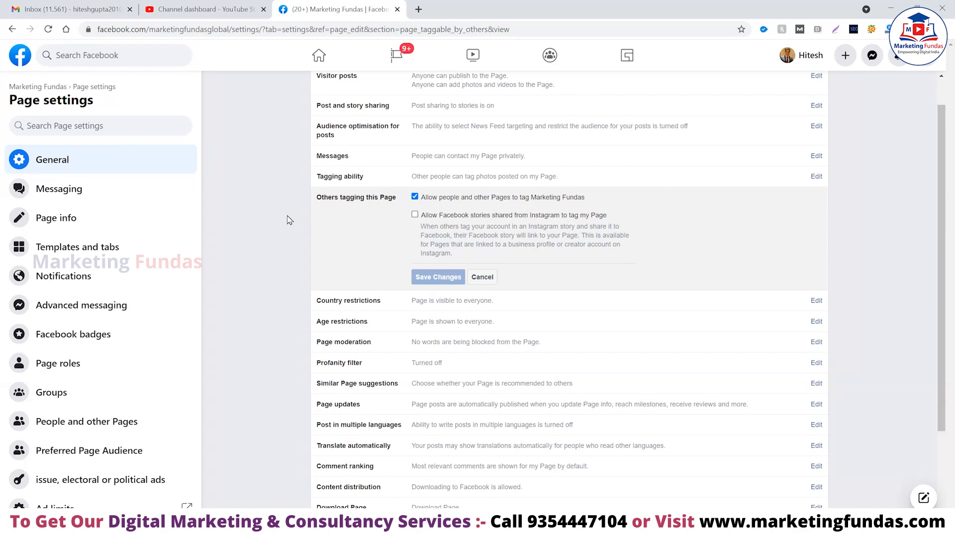
Step: Review the country restriction options and the age levels offered for restricting who sees the Page
{"action": "scroll", "coordinate": [286, 217], "scroll_direction": "down", "scroll_amount": 2}
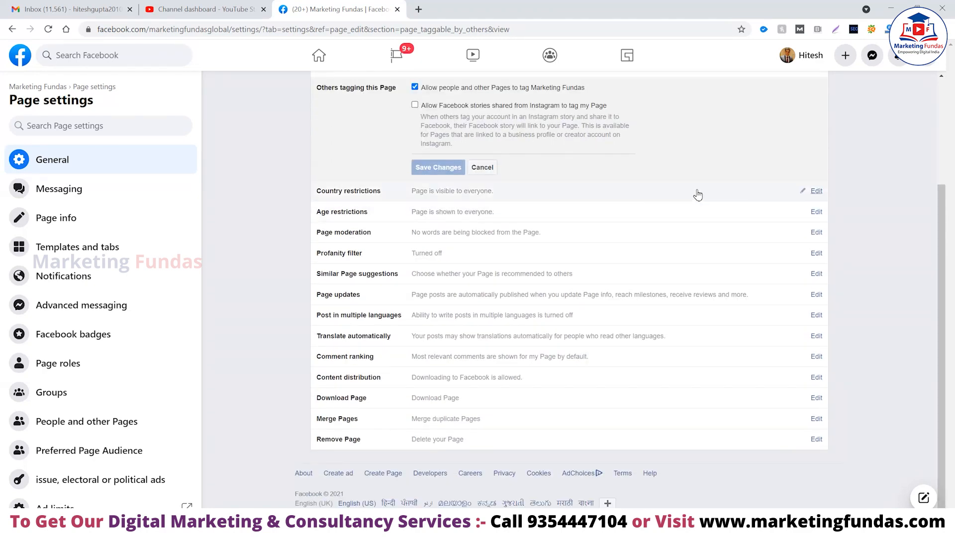
{"action": "left_click", "coordinate": [812, 193]}
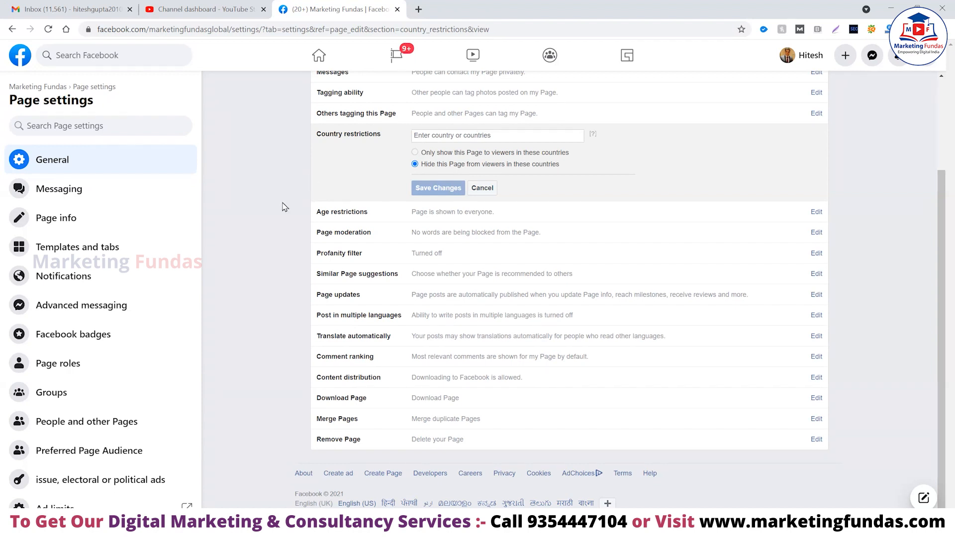
{"action": "left_click", "coordinate": [816, 212]}
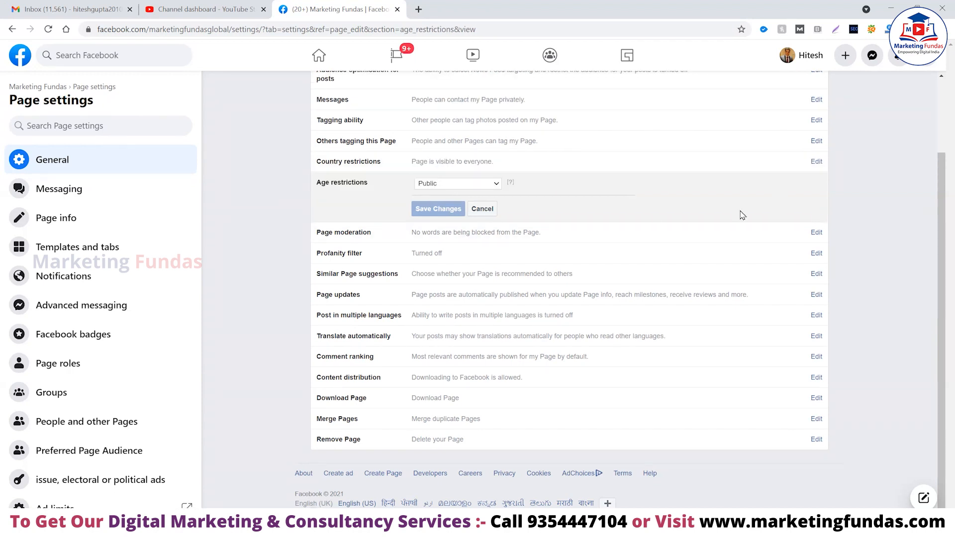
{"action": "left_click", "coordinate": [485, 189]}
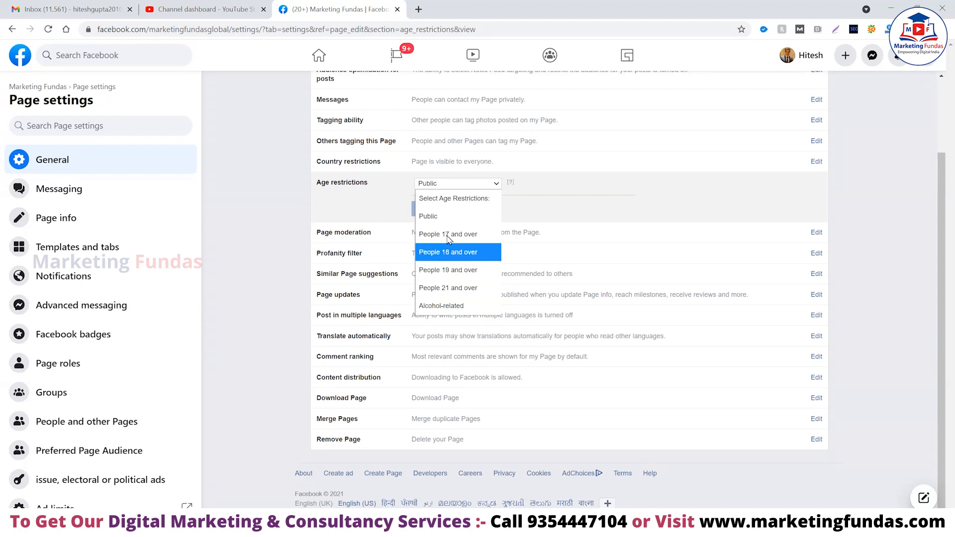
{"action": "left_click", "coordinate": [261, 241]}
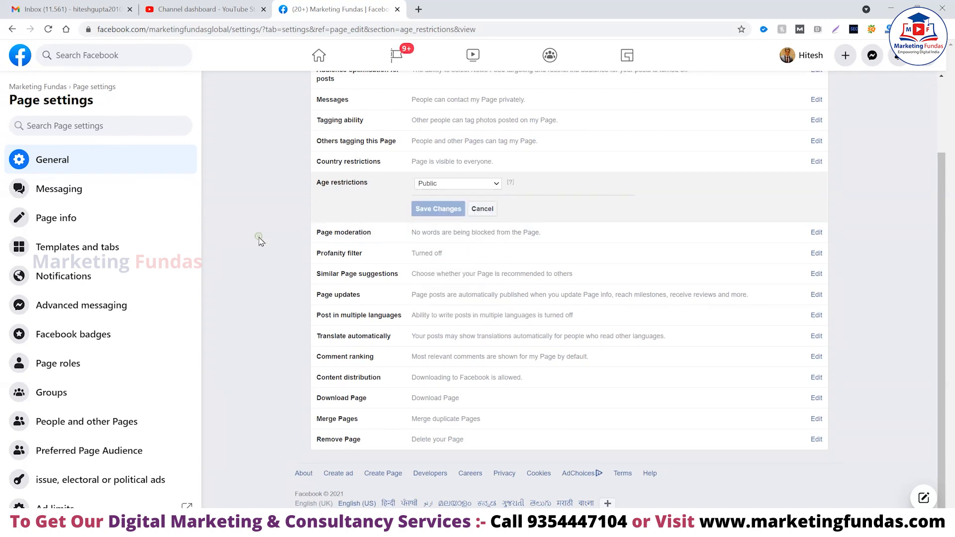
Step: Review the blocked-word options for page moderation and the strength levels of the profanity filter
{"action": "left_click", "coordinate": [815, 239]}
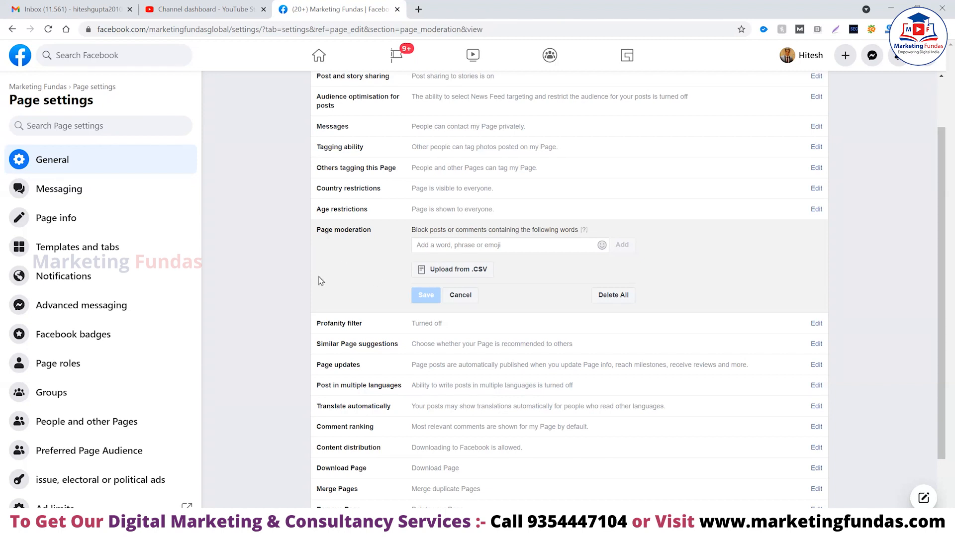
{"action": "scroll", "coordinate": [293, 273], "scroll_direction": "down", "scroll_amount": 1}
{"action": "scroll", "coordinate": [289, 275], "scroll_direction": "down", "scroll_amount": 1}
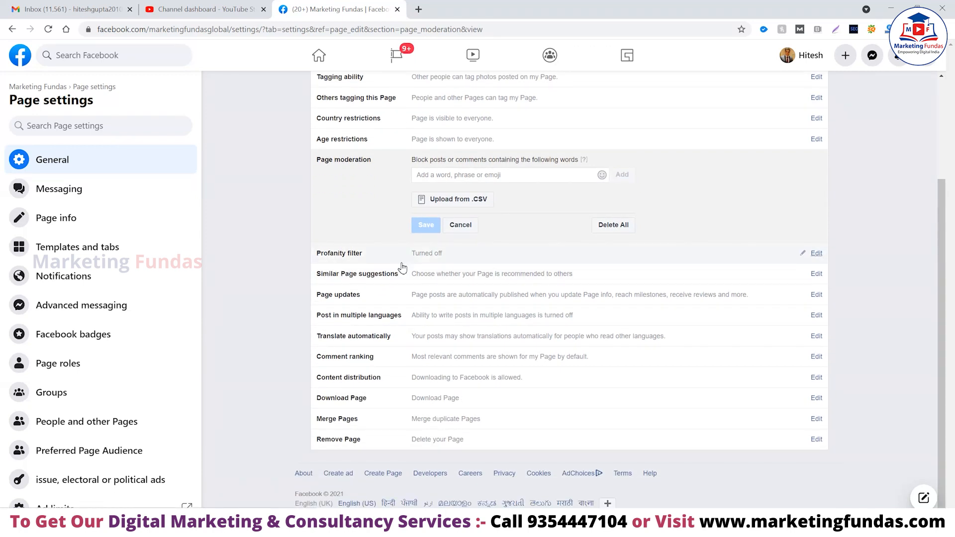
{"action": "left_click", "coordinate": [820, 253]}
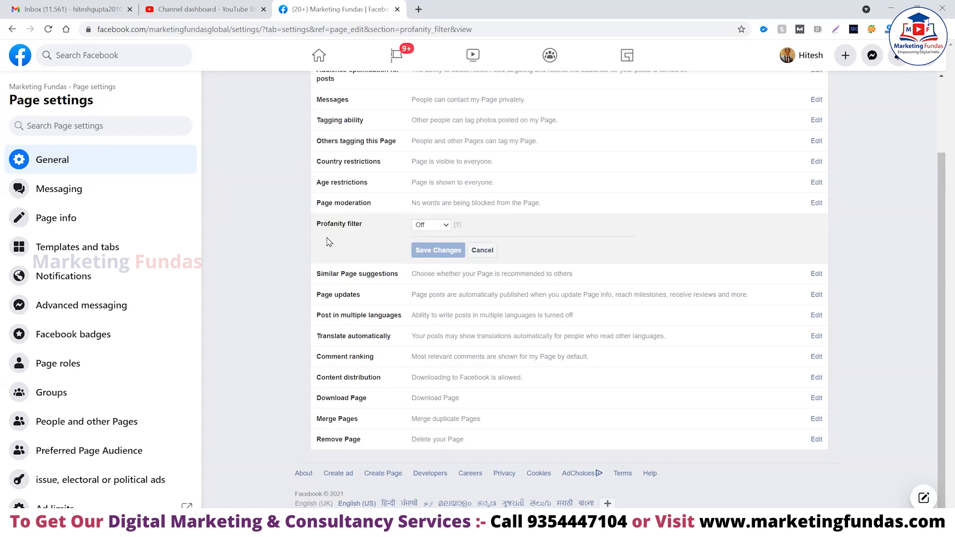
{"action": "left_click", "coordinate": [445, 228]}
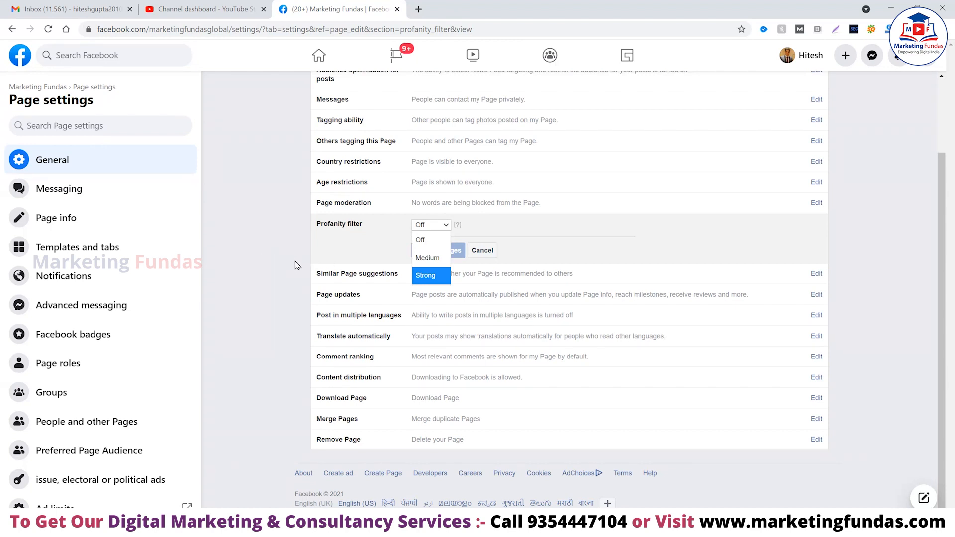
{"action": "left_click", "coordinate": [250, 260]}
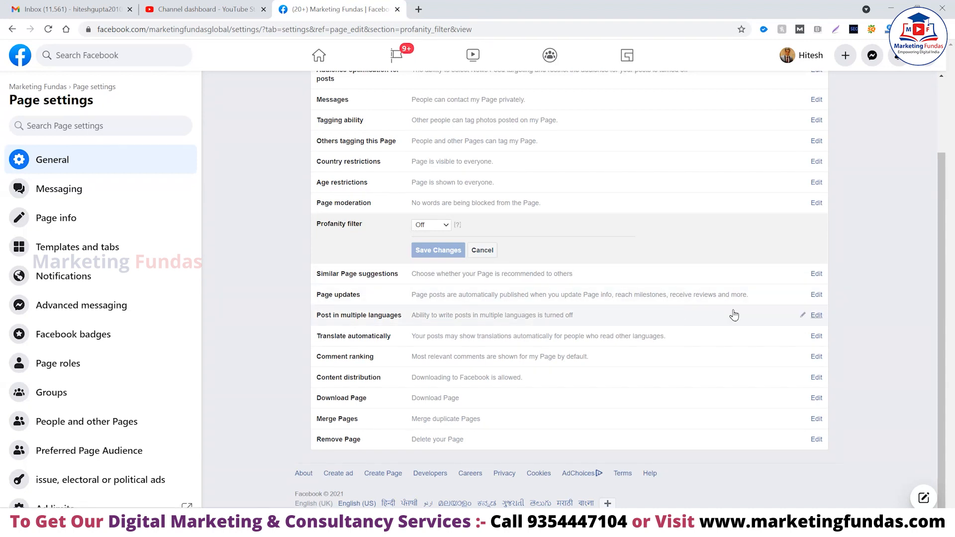
Step: Review the options for similar Page suggestions and automatically published Page updates
{"action": "left_click", "coordinate": [810, 277]}
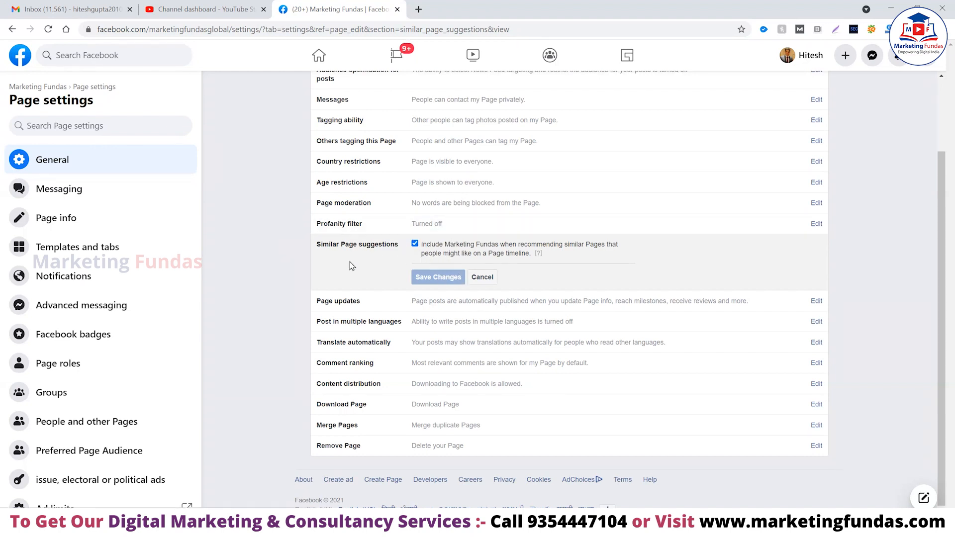
{"action": "scroll", "coordinate": [311, 288], "scroll_direction": "down", "scroll_amount": 1}
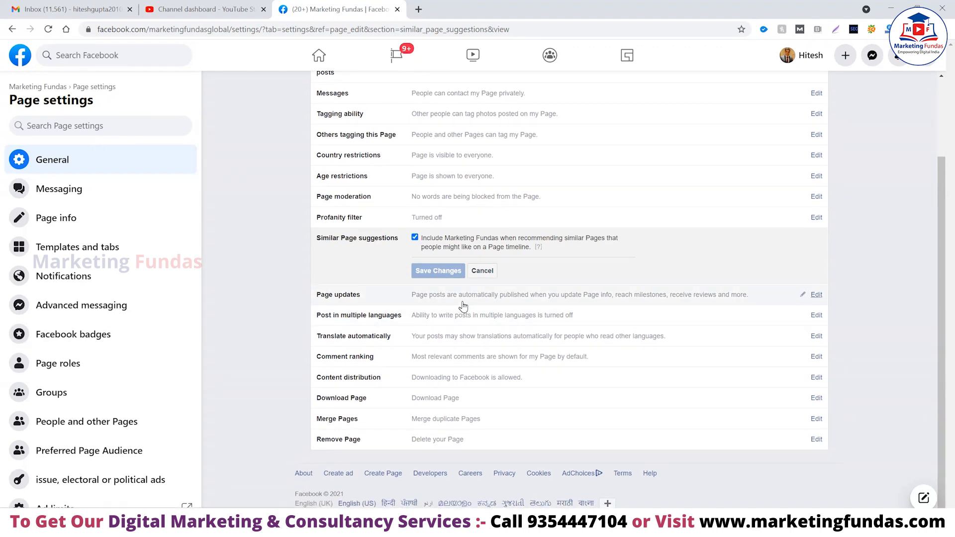
{"action": "left_click", "coordinate": [817, 294]}
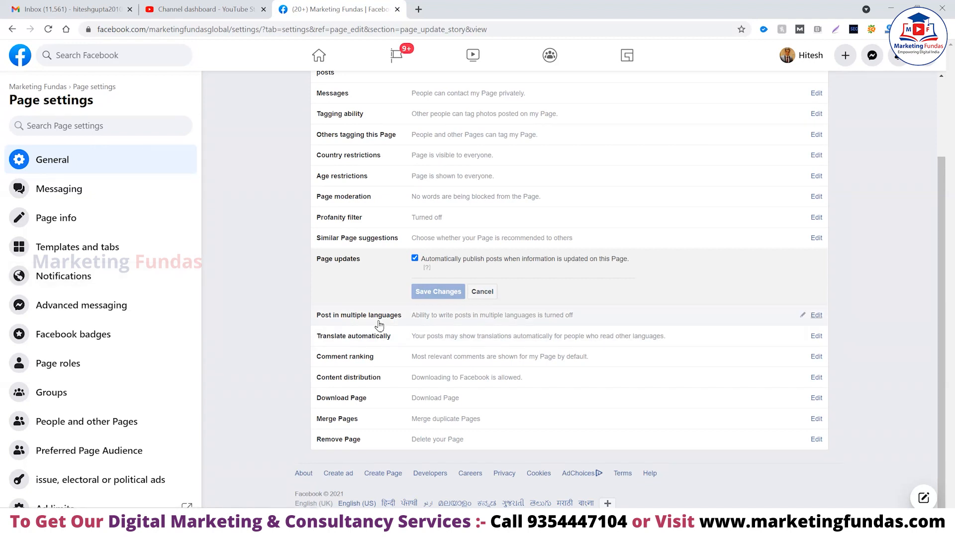
Step: Review the multilingual posting and automatic translation options, along with the comment ranking default
{"action": "left_click", "coordinate": [815, 316]}
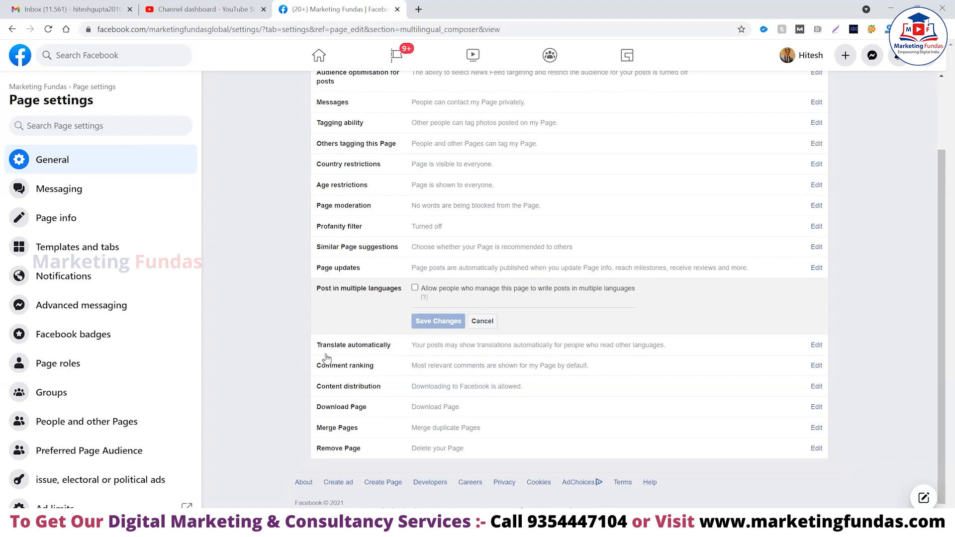
{"action": "scroll", "coordinate": [284, 333], "scroll_direction": "down", "scroll_amount": 1}
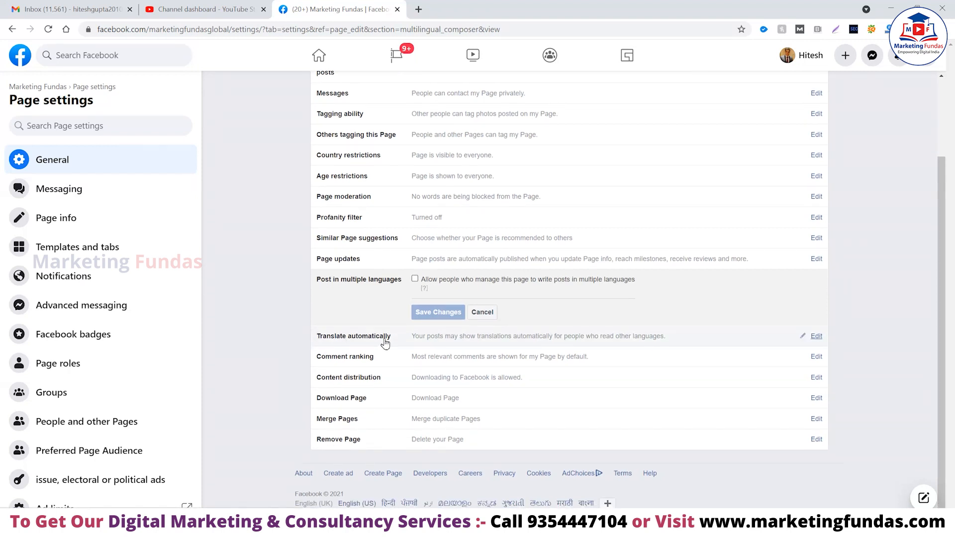
{"action": "left_click", "coordinate": [814, 338]}
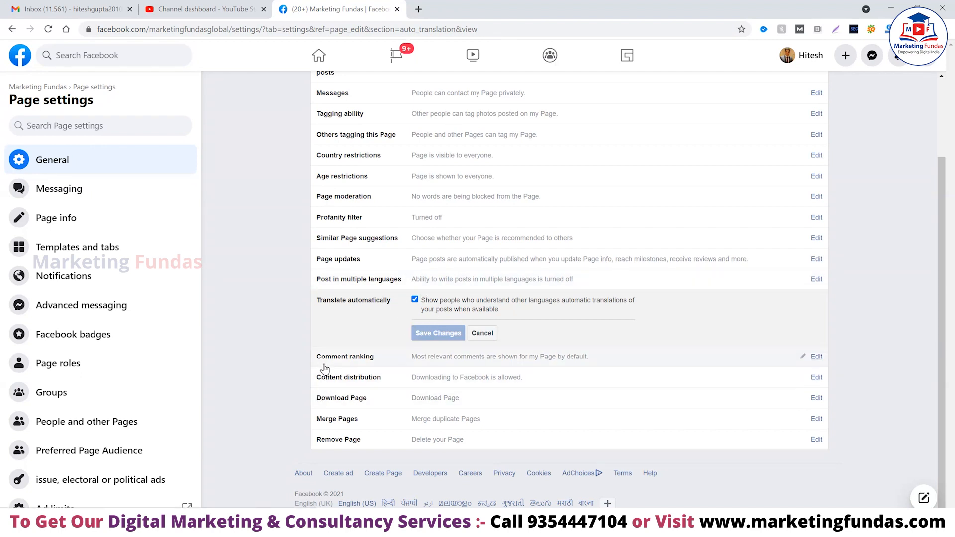
{"action": "left_click", "coordinate": [816, 358]}
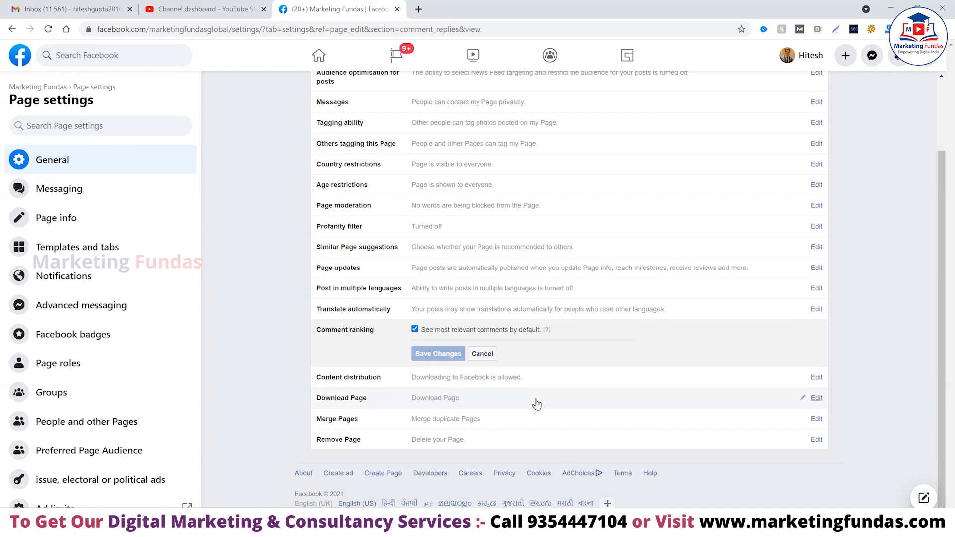
Step: Try prohibiting downloading to Facebook in the content distribution setting, and clear the option again
{"action": "left_click", "coordinate": [815, 378]}
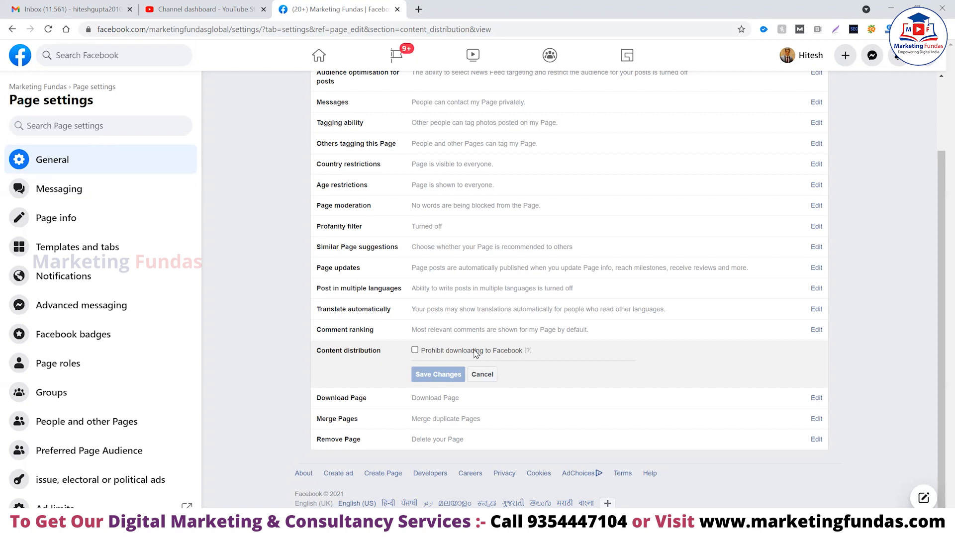
{"action": "left_click", "coordinate": [415, 350]}
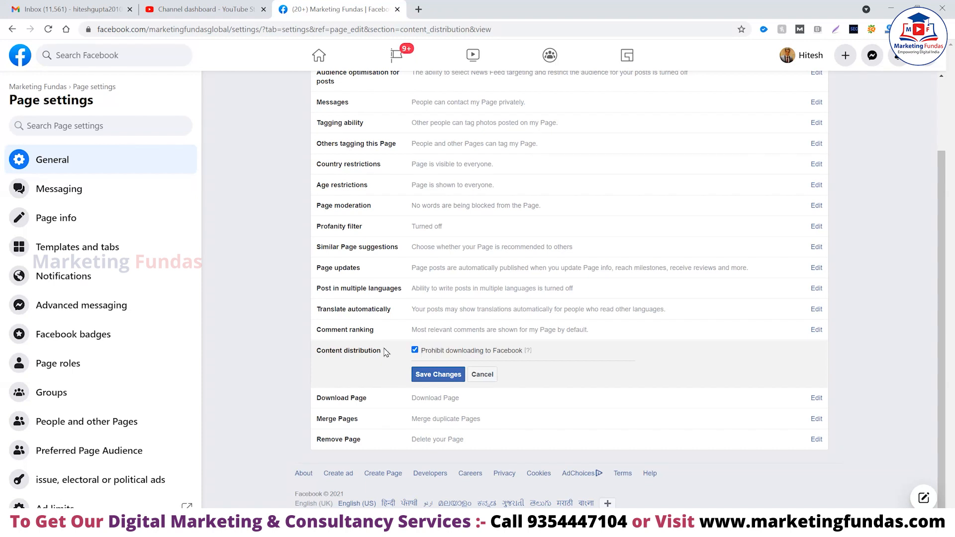
{"action": "left_click", "coordinate": [415, 351]}
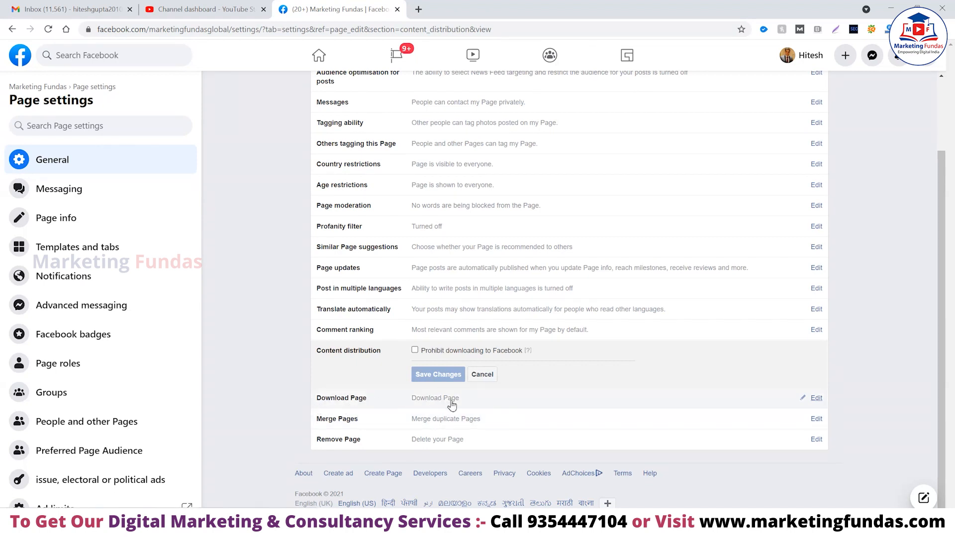
Step: Expand the Download Page setting and open its download link in a new browser tab
{"action": "left_click", "coordinate": [816, 398]}
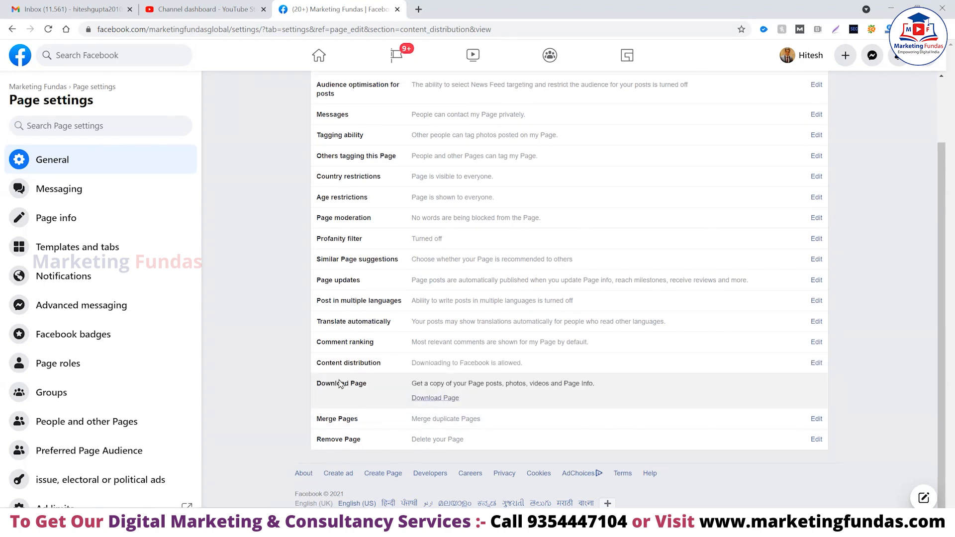
{"action": "right_click", "coordinate": [441, 398]}
{"action": "left_click", "coordinate": [492, 407]}
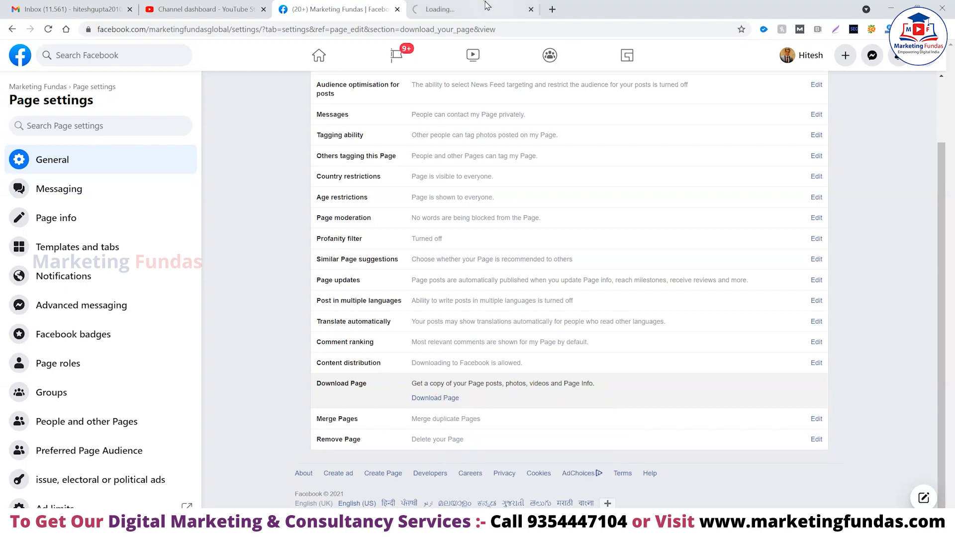